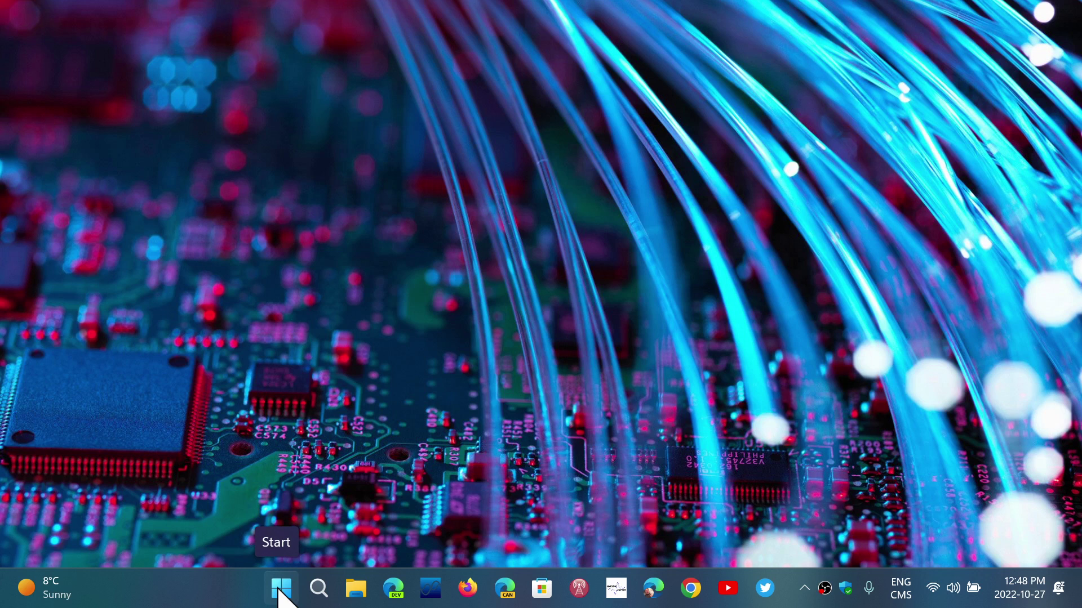
# Launch Task Manager from the Start context menu and maximize it on the GPU 0 page.
pyautogui.rightClick(278, 589)
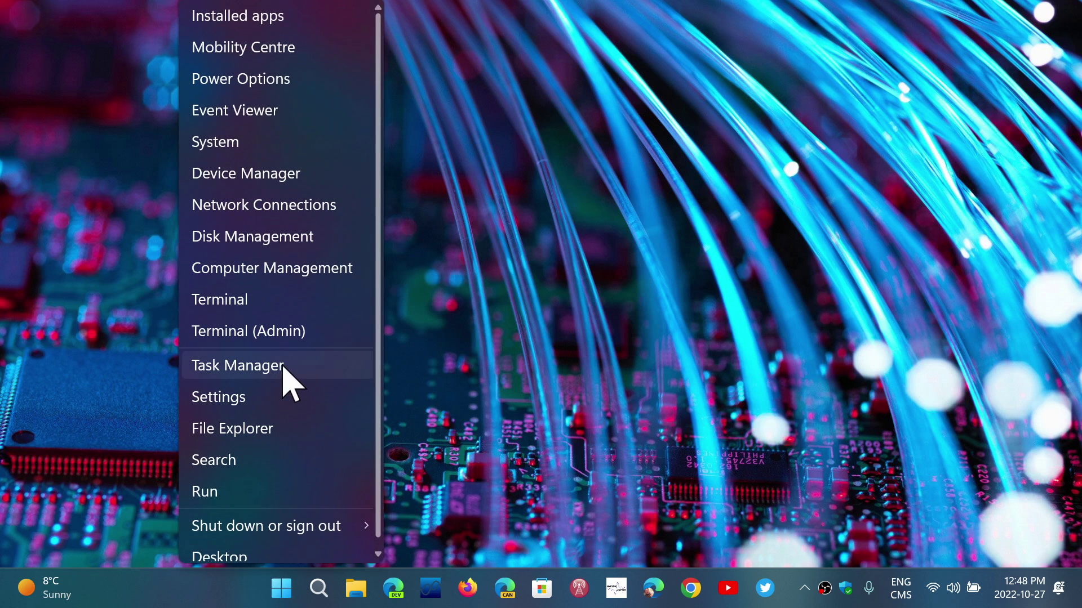
pyautogui.click(283, 366)
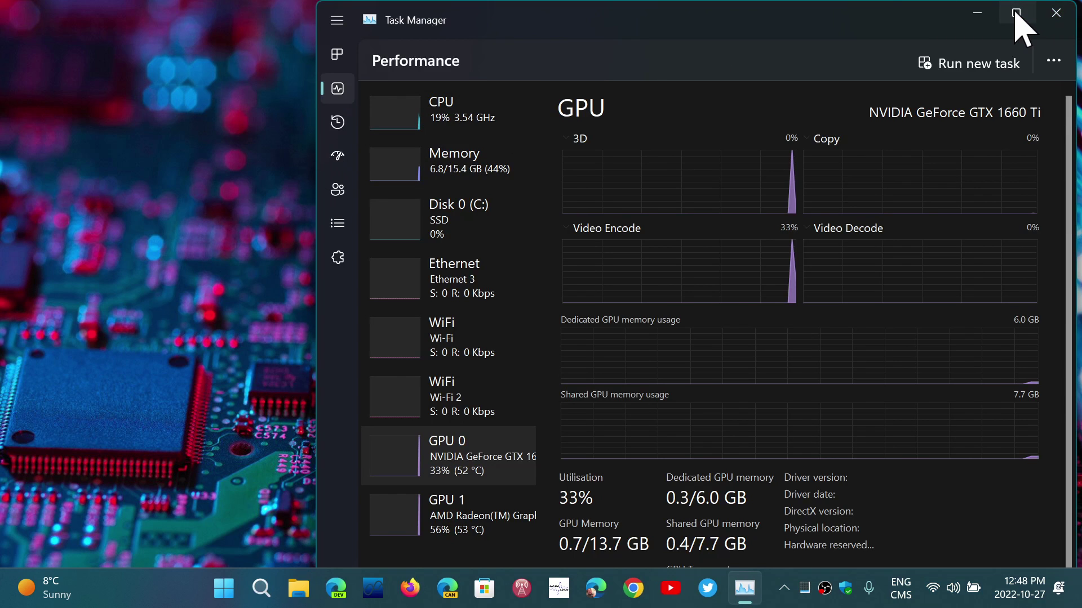
pyautogui.click(1016, 13)
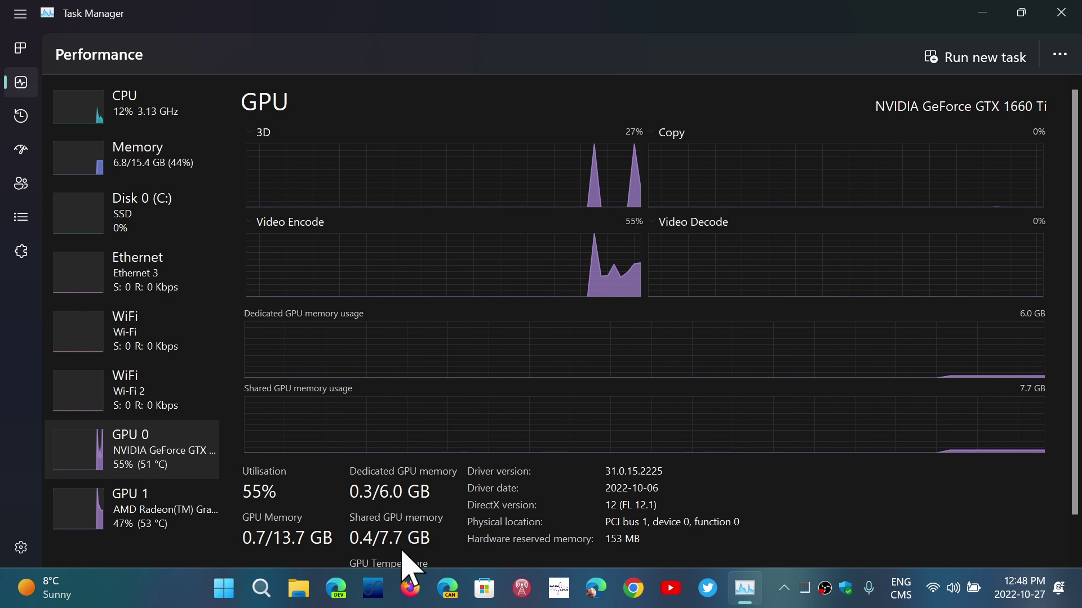
# Open the Win+X quick-link menu over Task Manager's GPU page.
pyautogui.rightClick(224, 592)
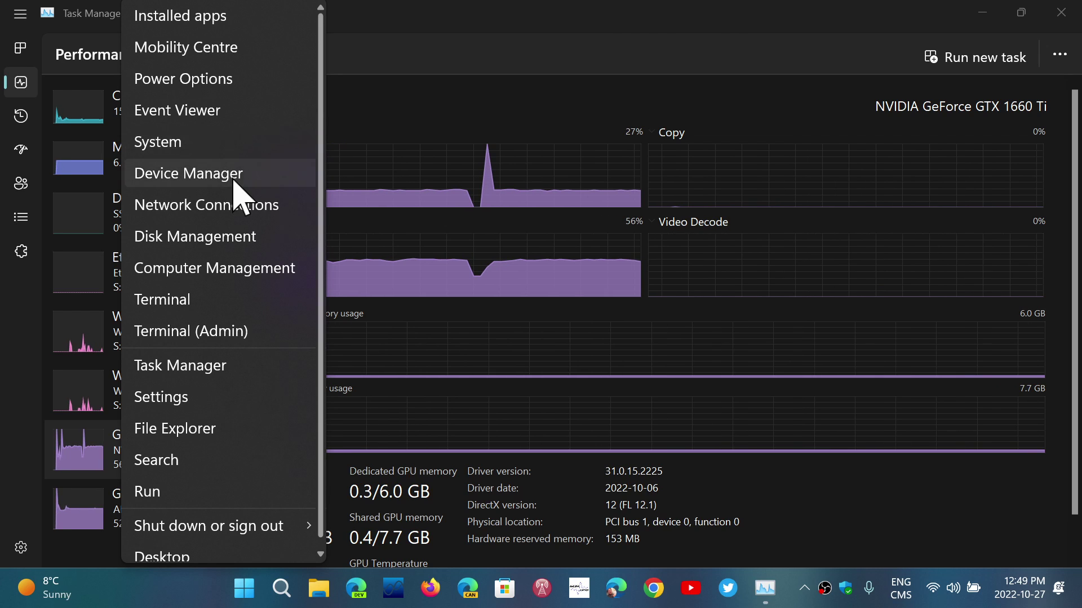
# Open Device Manager and expand Display adaptors to show AMD Radeon and GTX 1660 Ti.
pyautogui.click(233, 178)
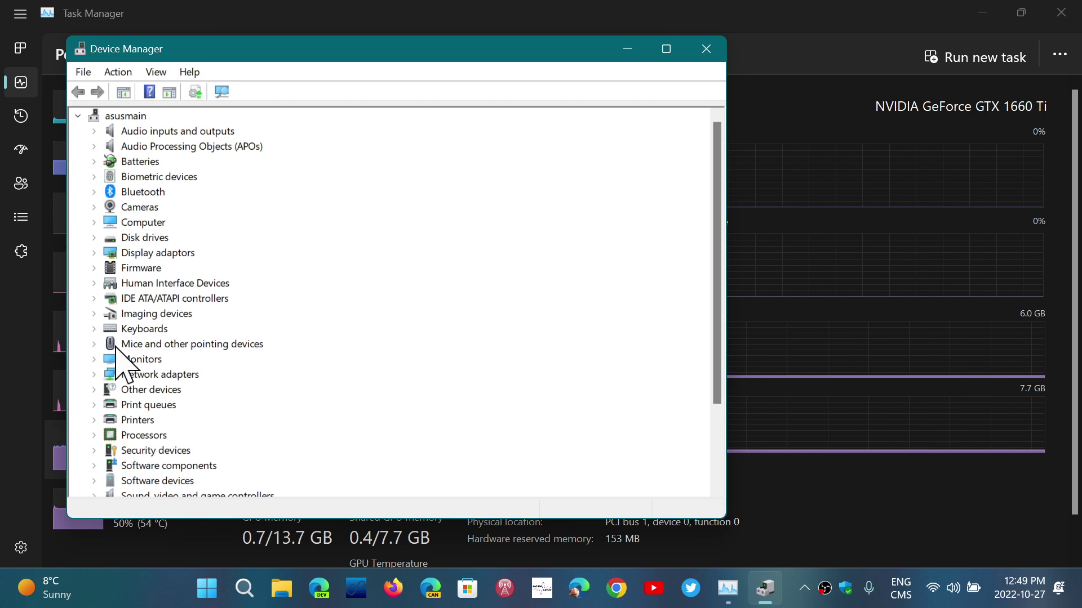
pyautogui.click(206, 592)
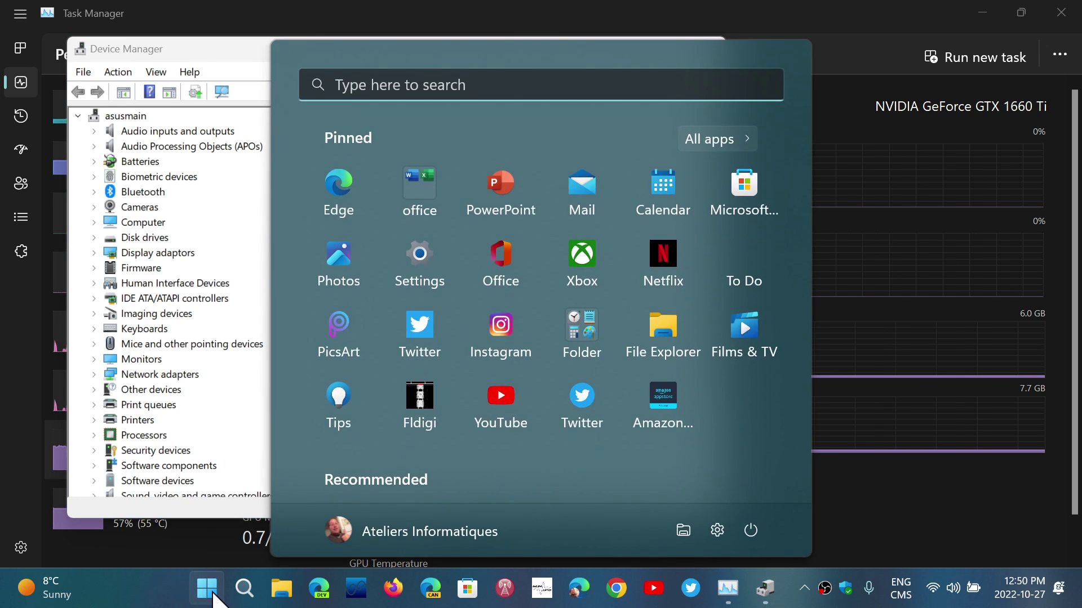
pyautogui.click(211, 51)
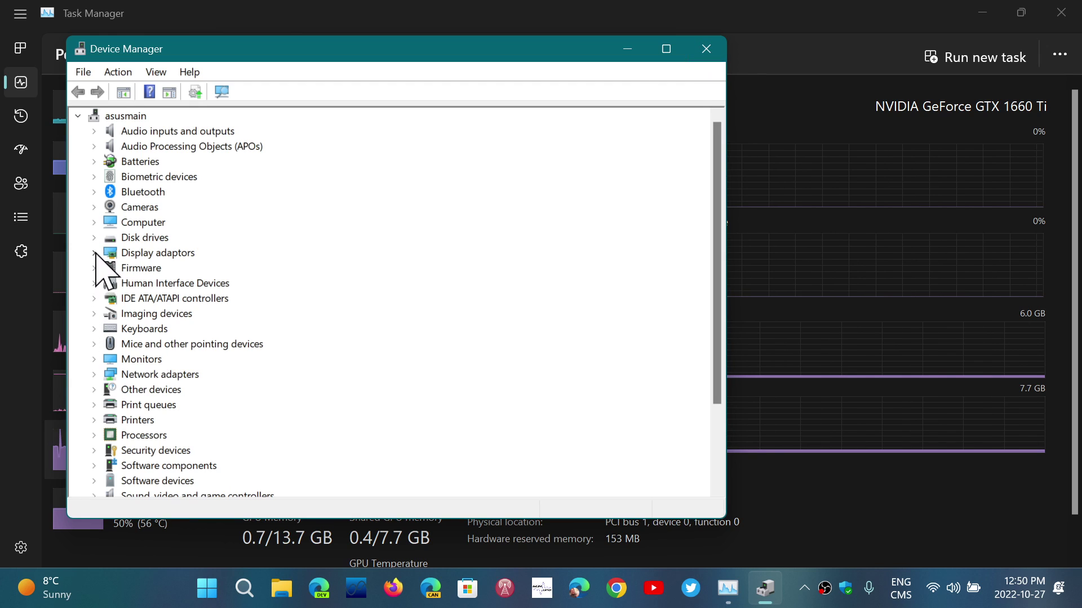
pyautogui.click(94, 252)
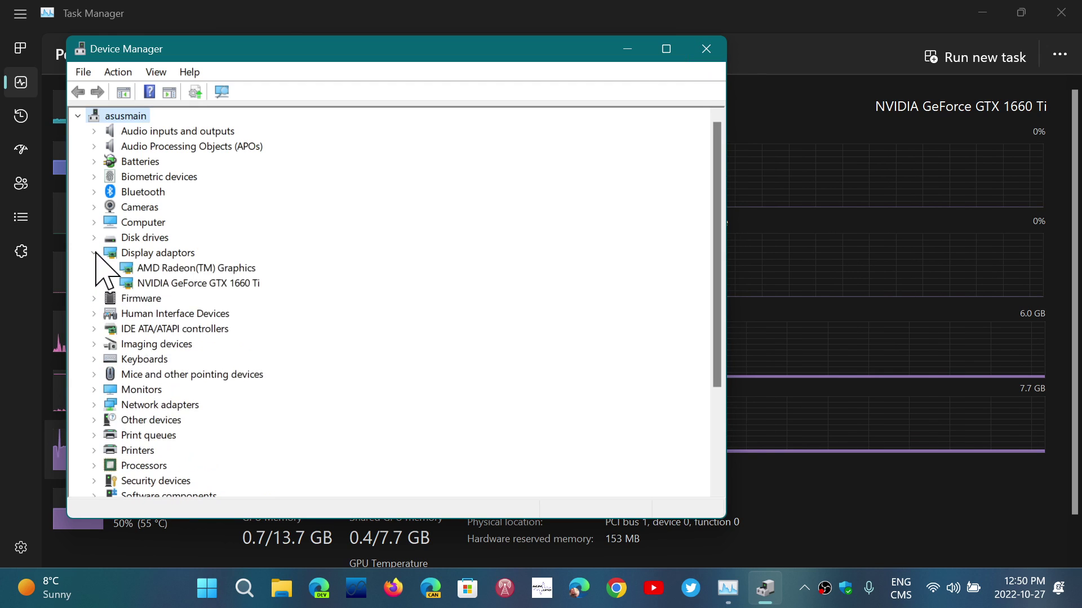
# Close the Device Manager and Task Manager windows to reveal the desktop.
pyautogui.click(703, 53)
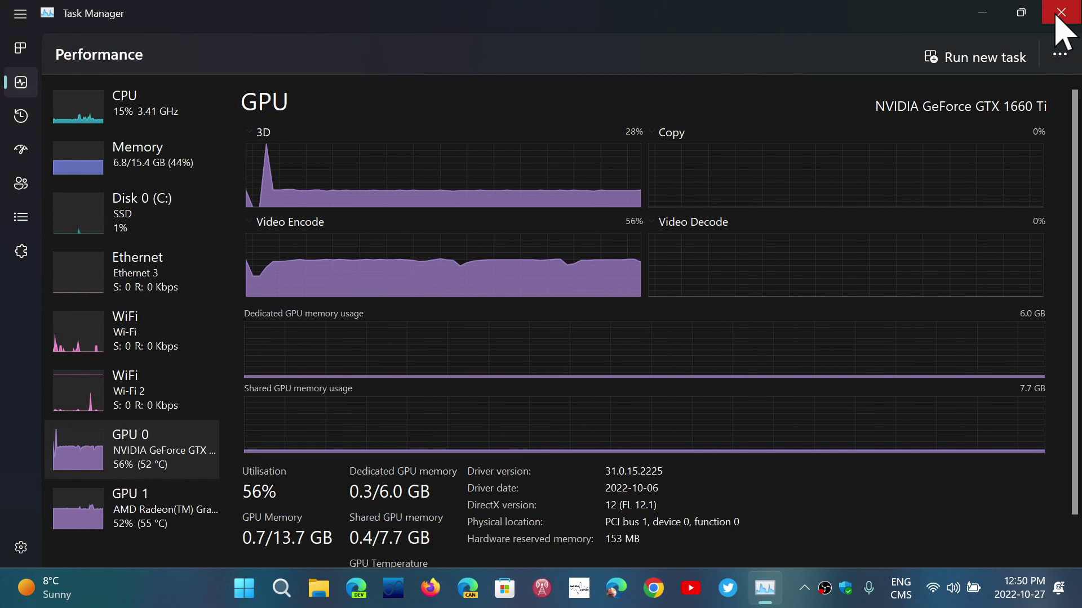
pyautogui.click(1061, 13)
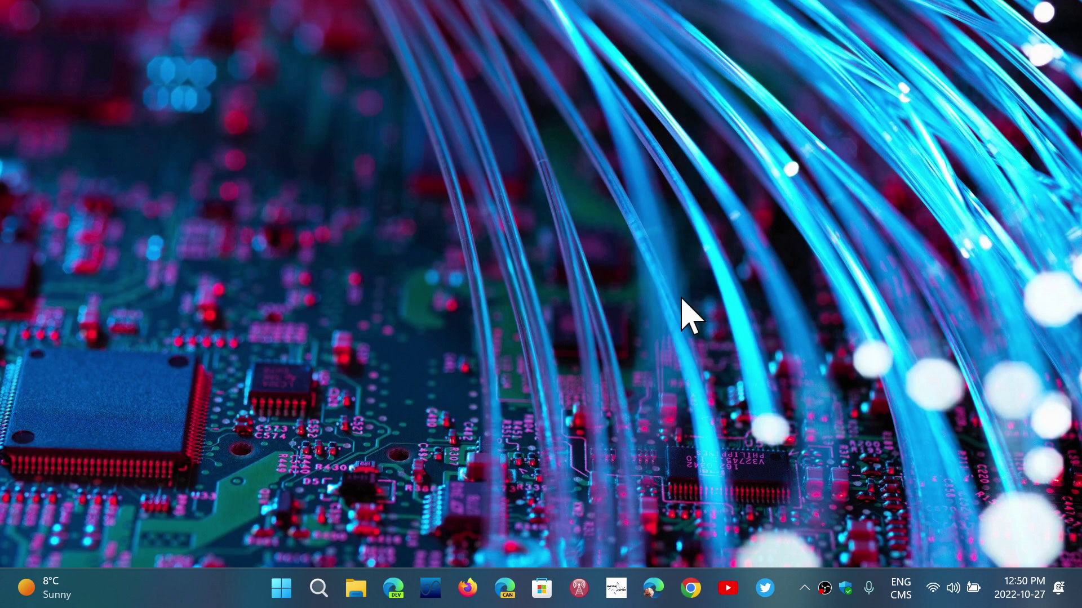